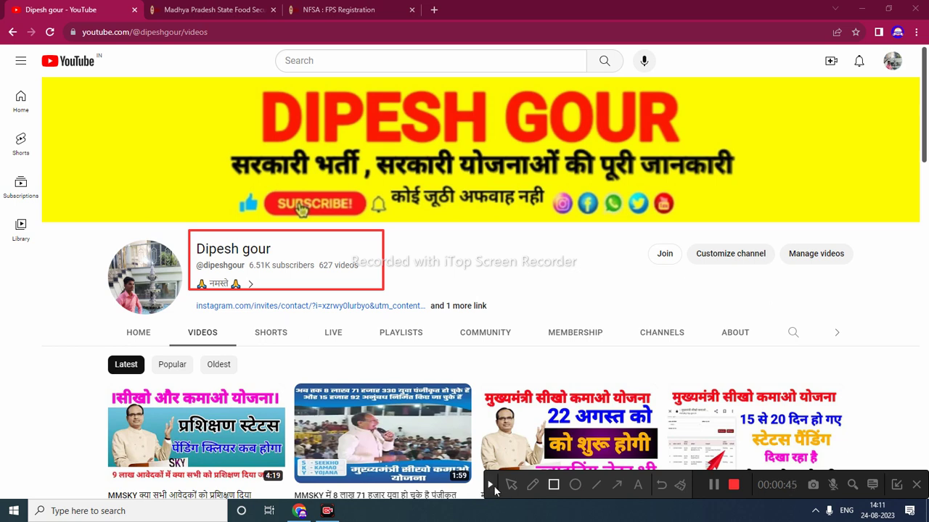
Step: Review the village-wise list of new ration shops and their application dates on the rationmitra.nic.in New Shop page
left_click(491, 486)
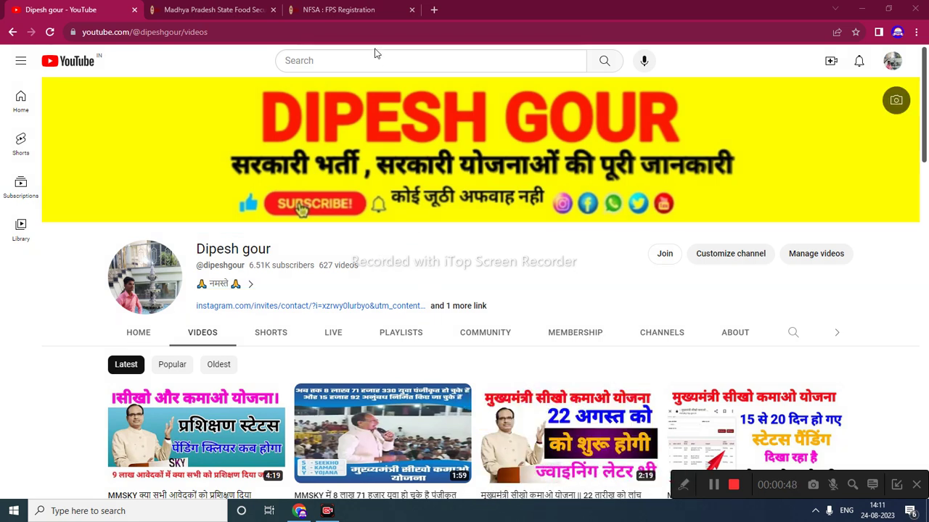
left_click(433, 9)
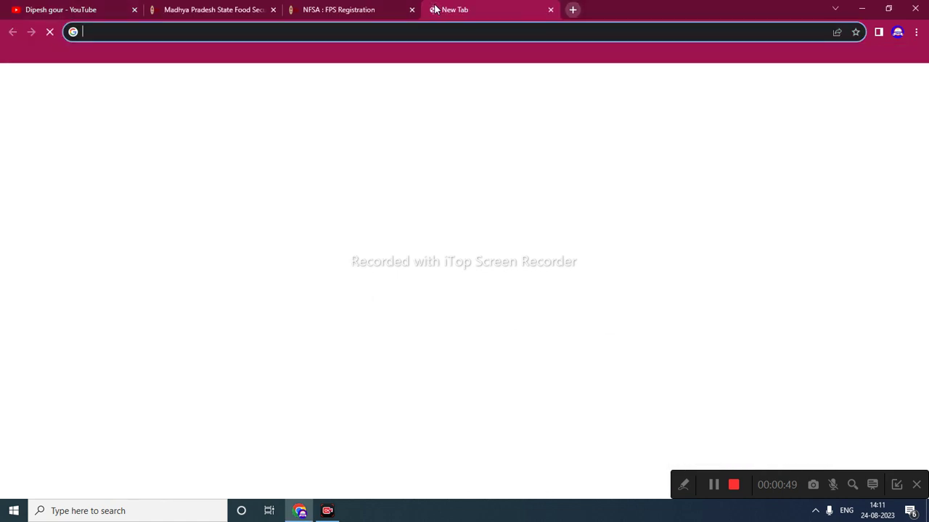
left_click(247, 7)
scroll(399, 230, "down", 15)
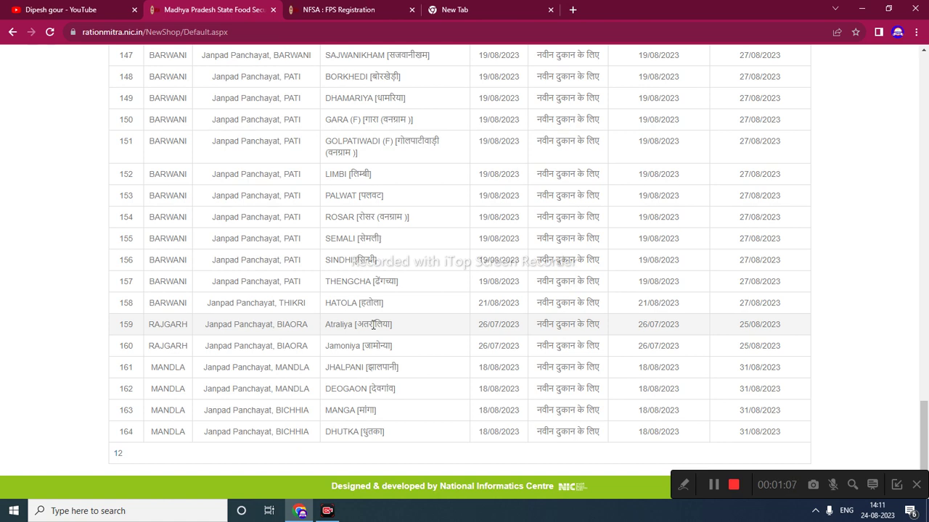
left_click(341, 9)
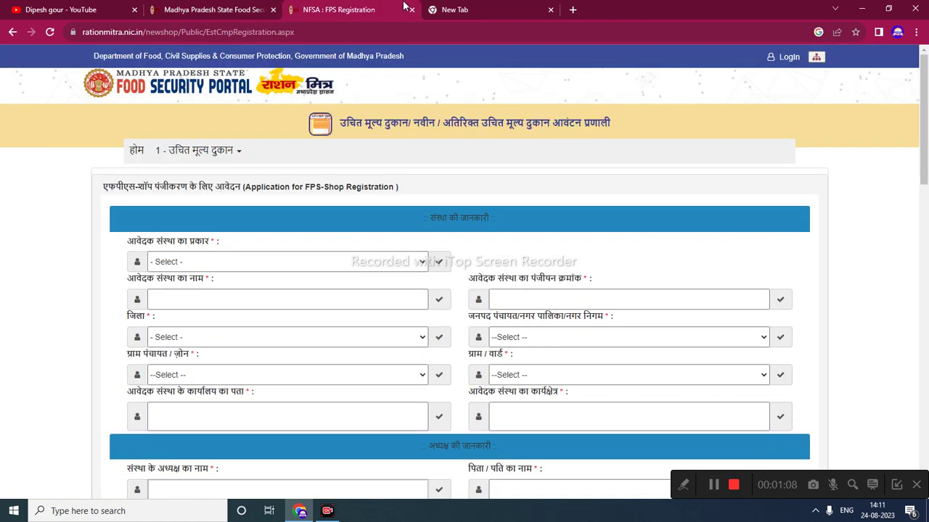
Step: Search Google for "nfsa fps registration" in a new browser tab
left_click(465, 9)
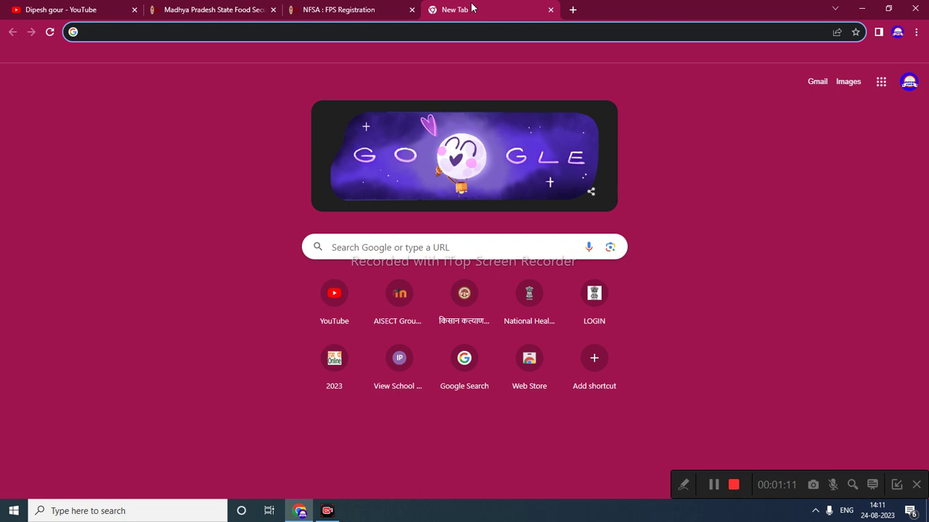
left_click(428, 249)
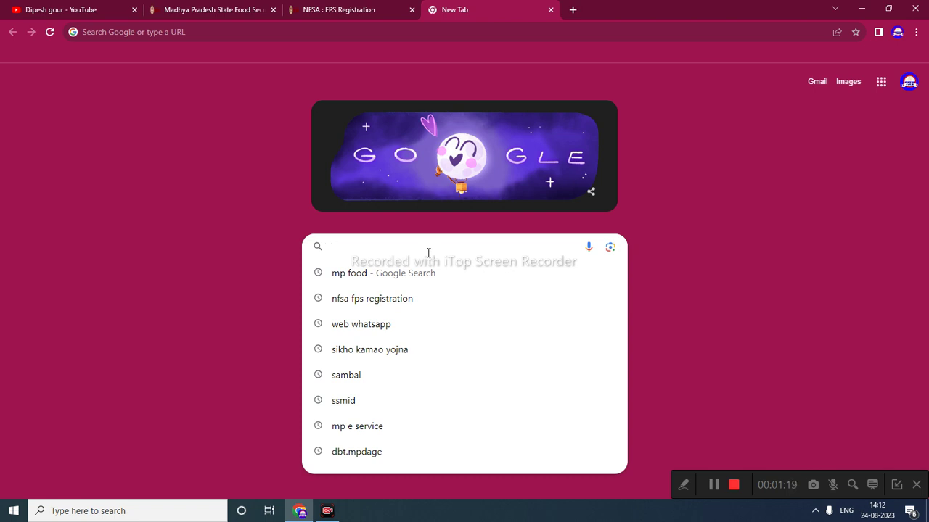
type("nf")
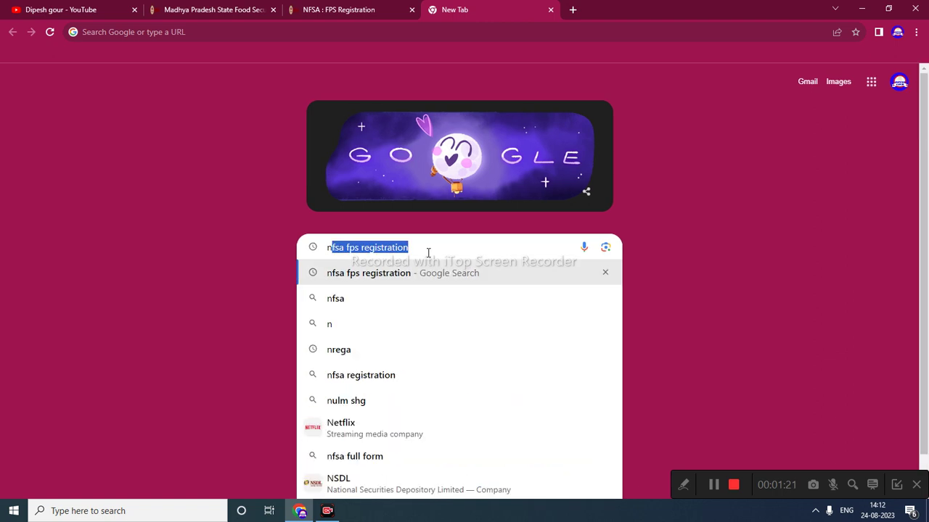
type("sa")
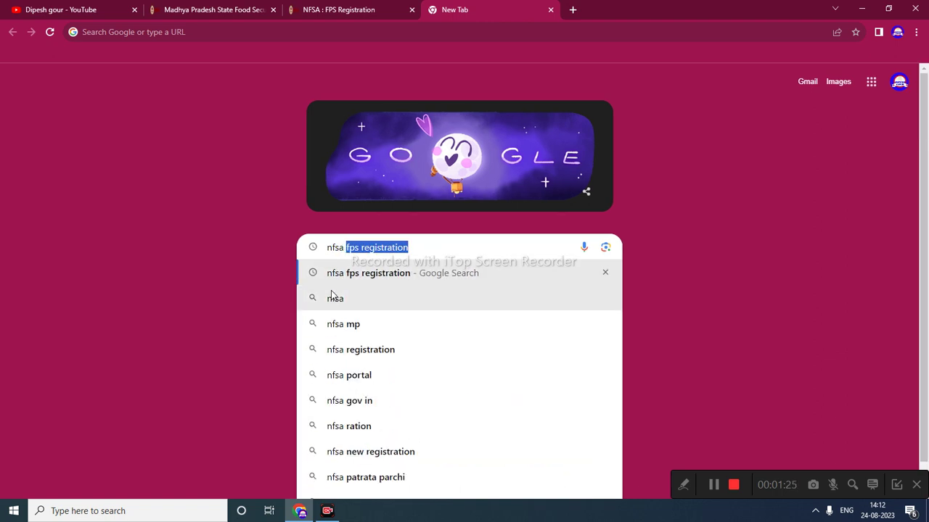
left_click(373, 275)
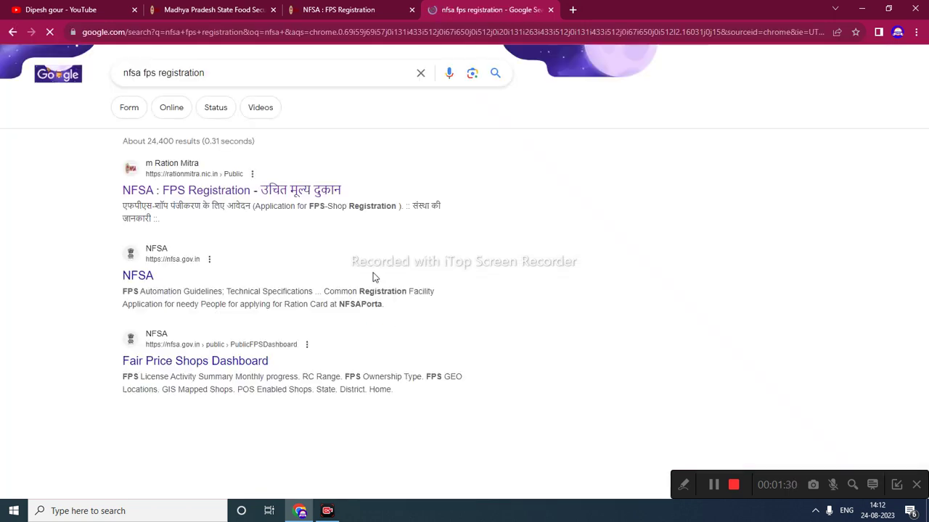
Step: Open the rationmitra.nic.in search result "NFSA : FPS Registration - उचित मूल्य दुकान"
left_click_drag(156, 277, 239, 173)
left_click(233, 163)
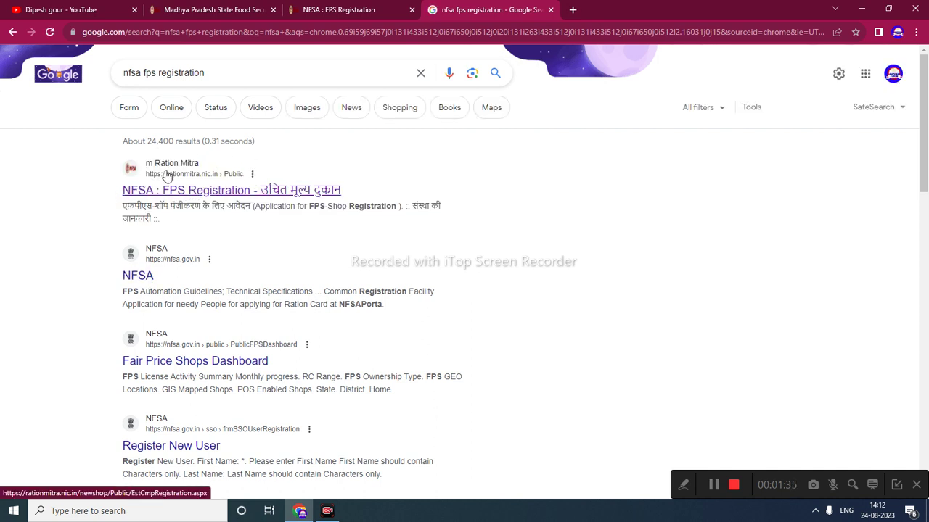
left_click(148, 190)
left_click(215, 193)
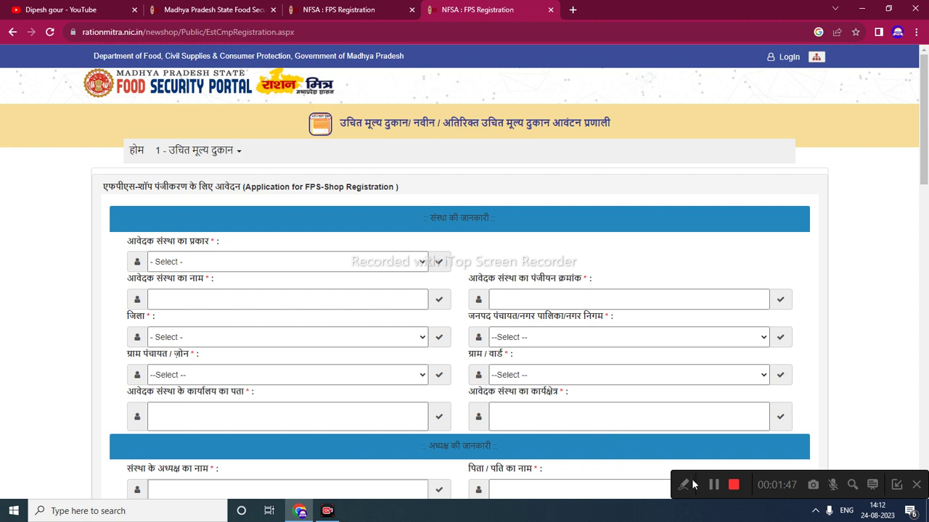
left_click(713, 485)
Step: Set the applicant organisation type to "प्राथमिक कृषि साख सहकारी समिति - सहकारिता विभाग" and its district to DHAR
left_click(421, 264)
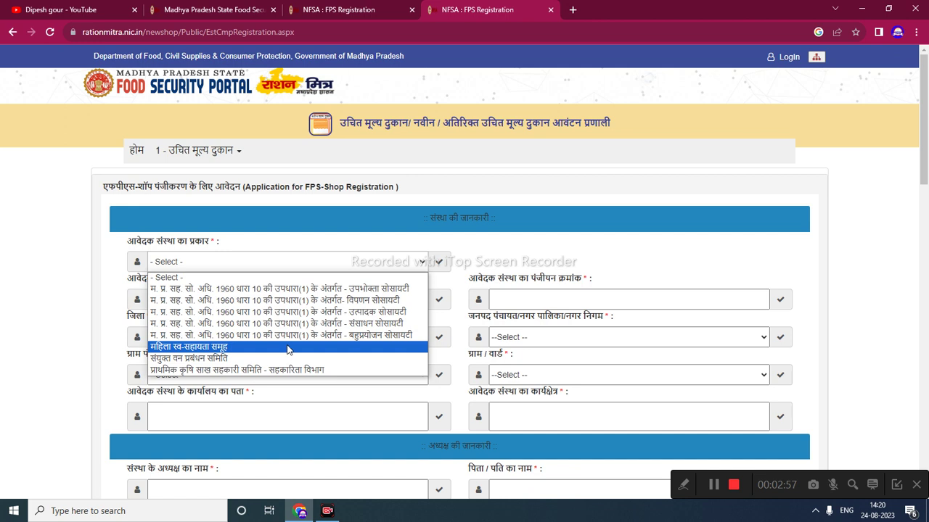
left_click(282, 371)
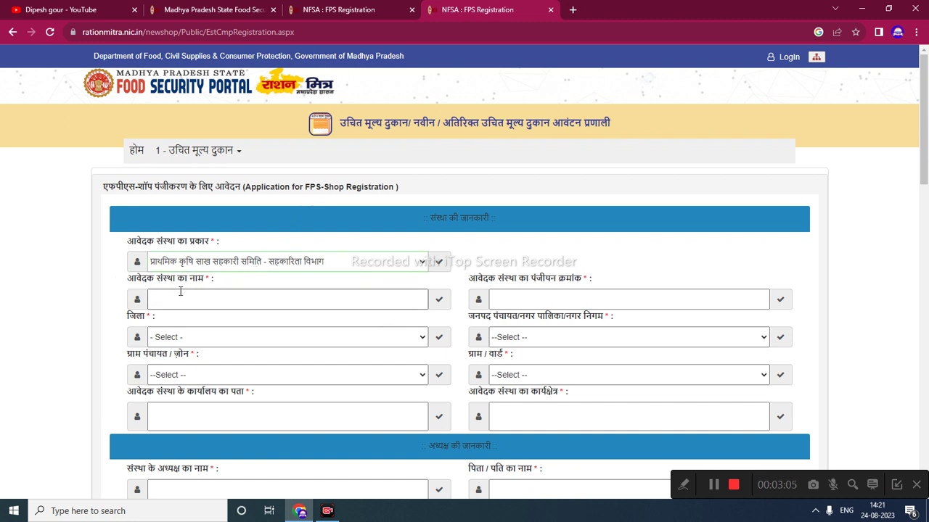
left_click(222, 299)
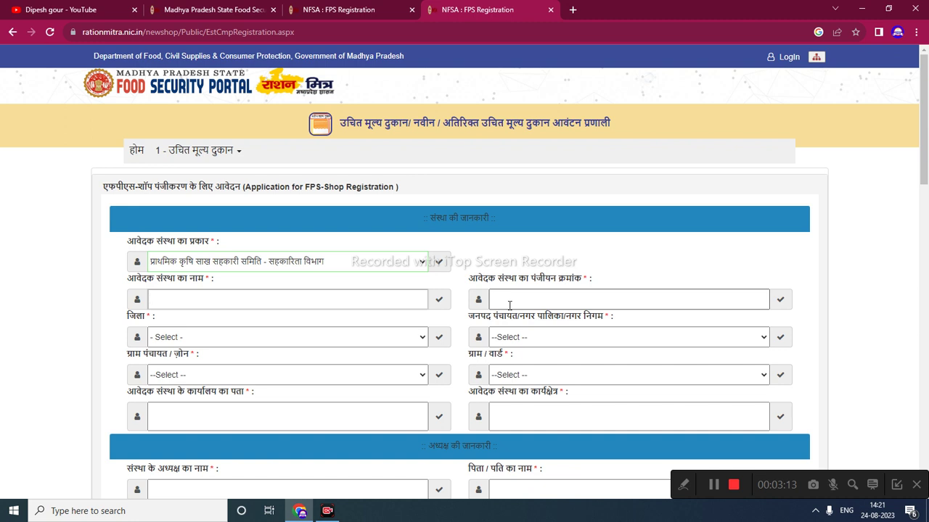
left_click(515, 341)
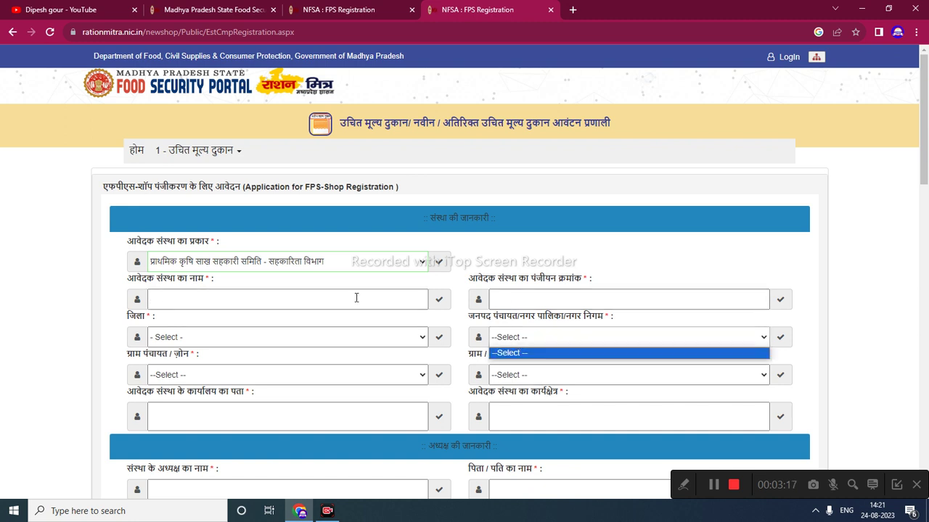
left_click(283, 338)
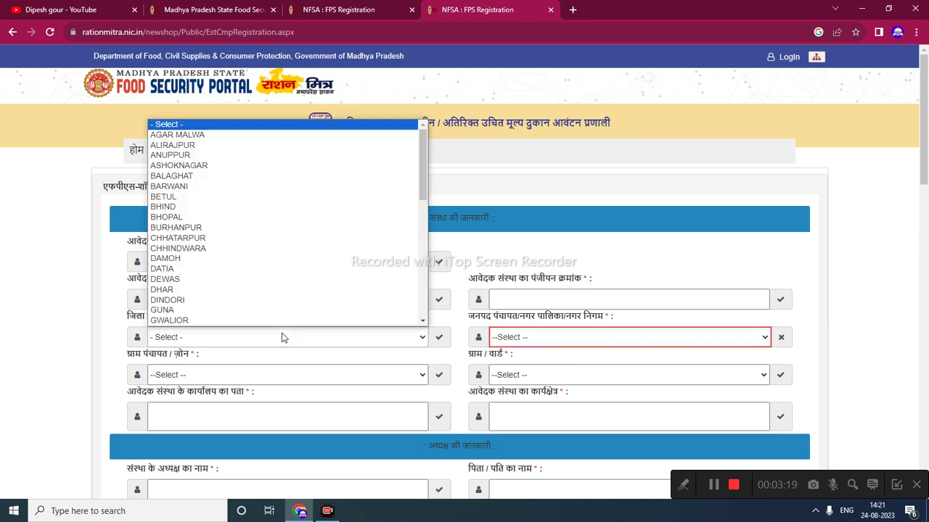
left_click(255, 290)
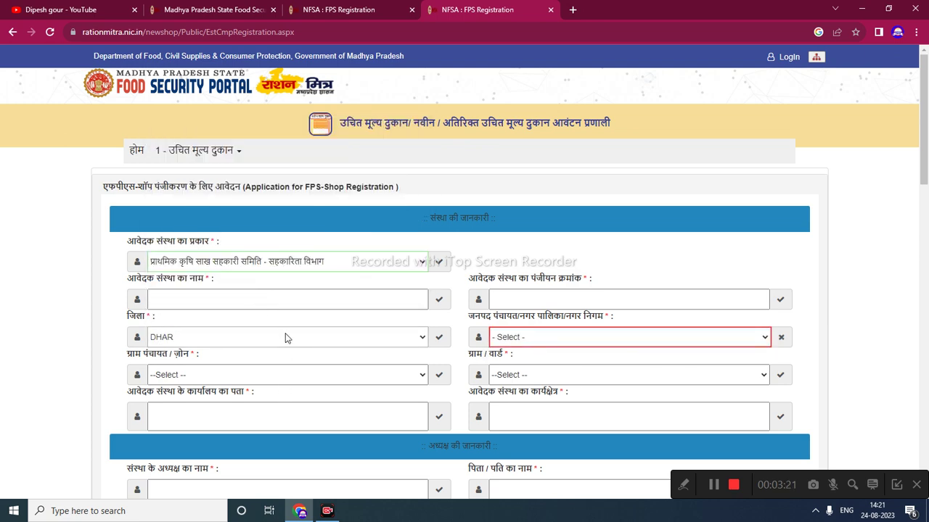
Step: Try the option for obtaining the shop under the reserved women's category in the members section, leaving it unticked
scroll(285, 335, "down", 2)
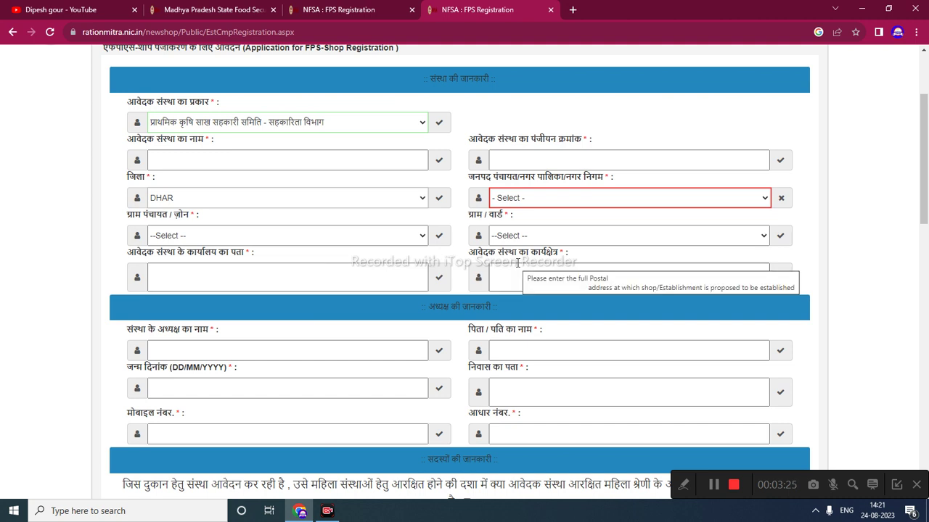
scroll(518, 262, "down", 3)
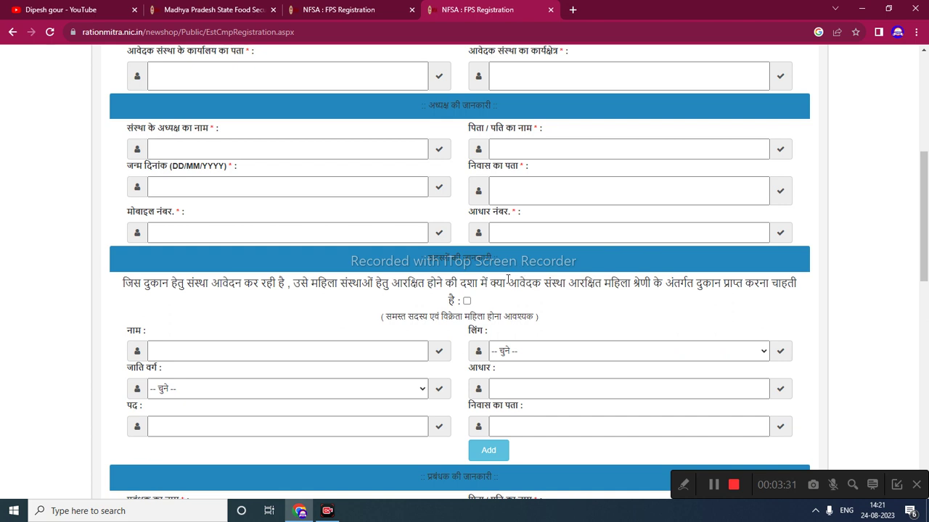
left_click(467, 302)
left_click(467, 301)
scroll(415, 280, "down", 2)
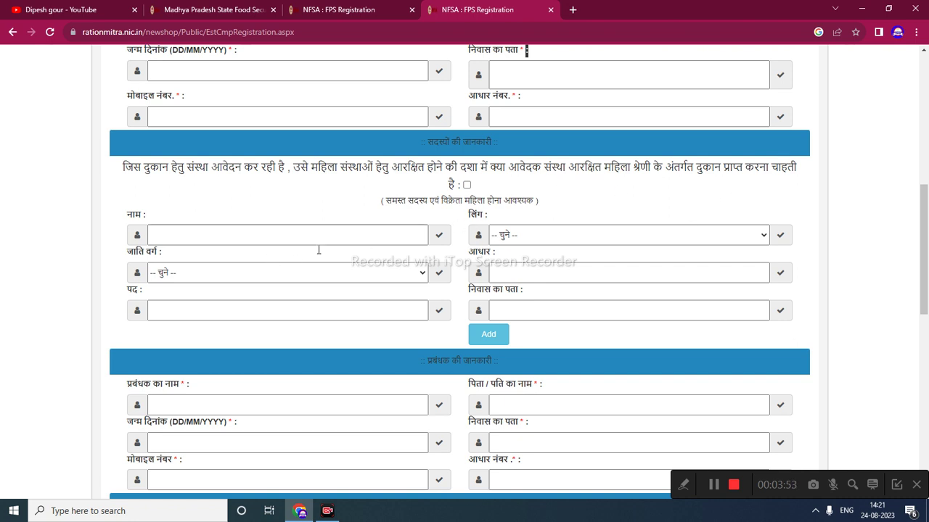
left_click(466, 185)
left_click(467, 185)
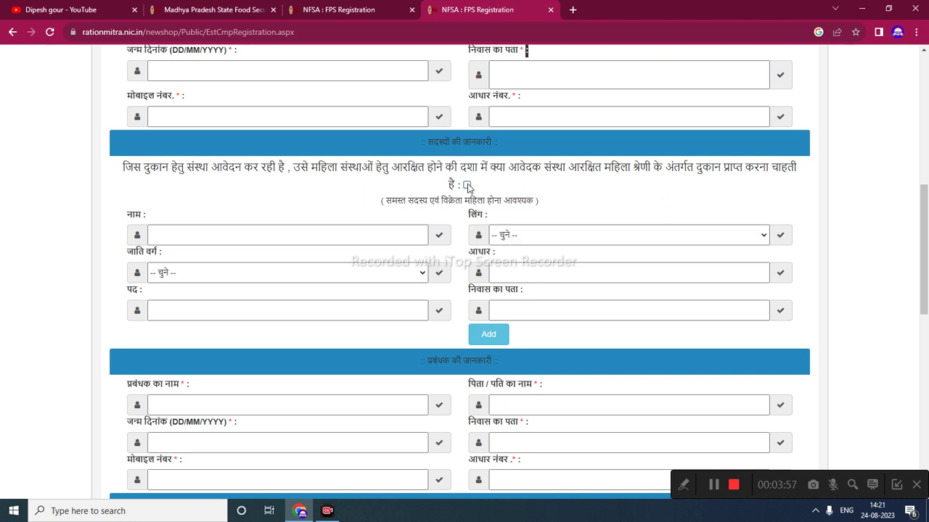
Step: Set the member's gender to पुरुष in the members section and place the cursor in the member's name field
left_click(514, 234)
left_click(513, 260)
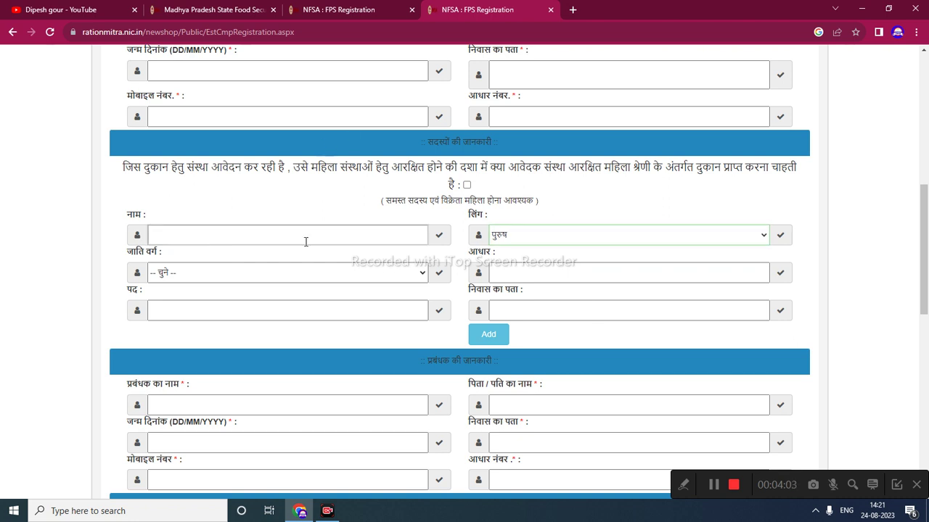
left_click_drag(501, 193, 447, 251)
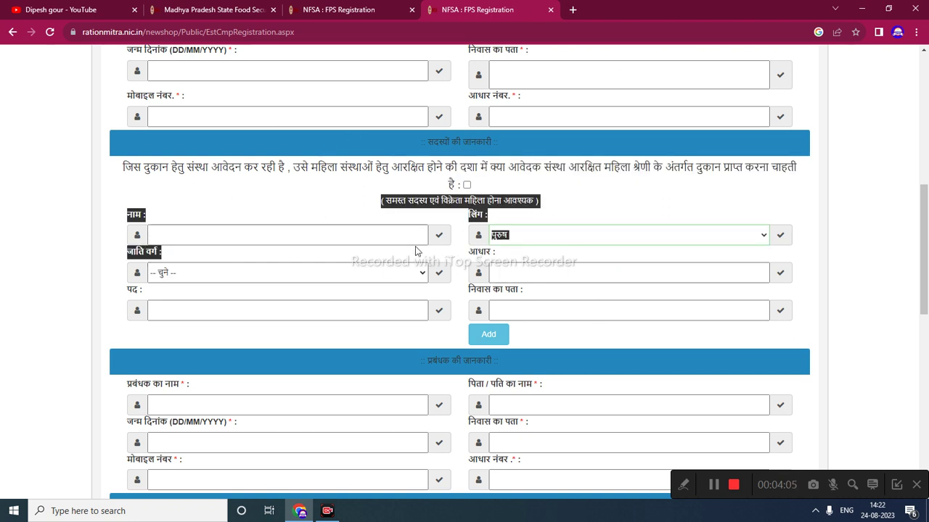
left_click(414, 249)
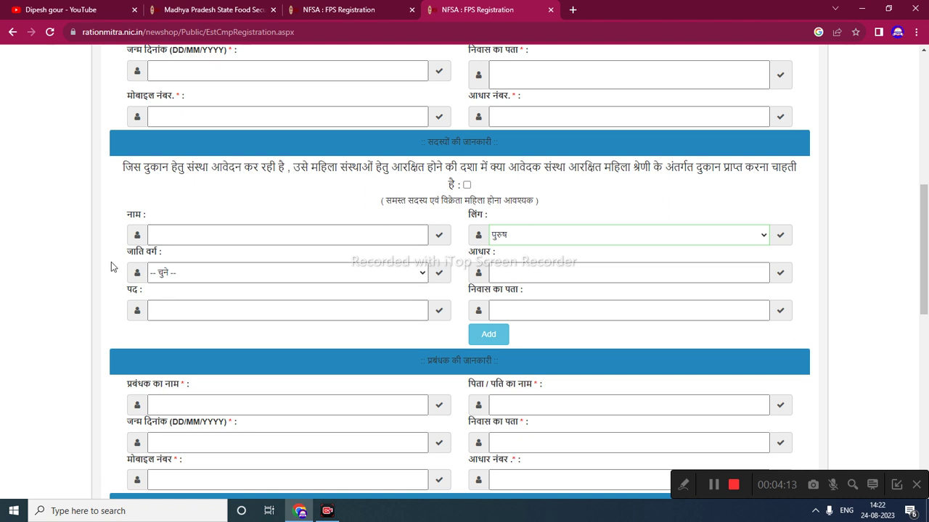
triple_click(156, 232)
left_click(174, 235)
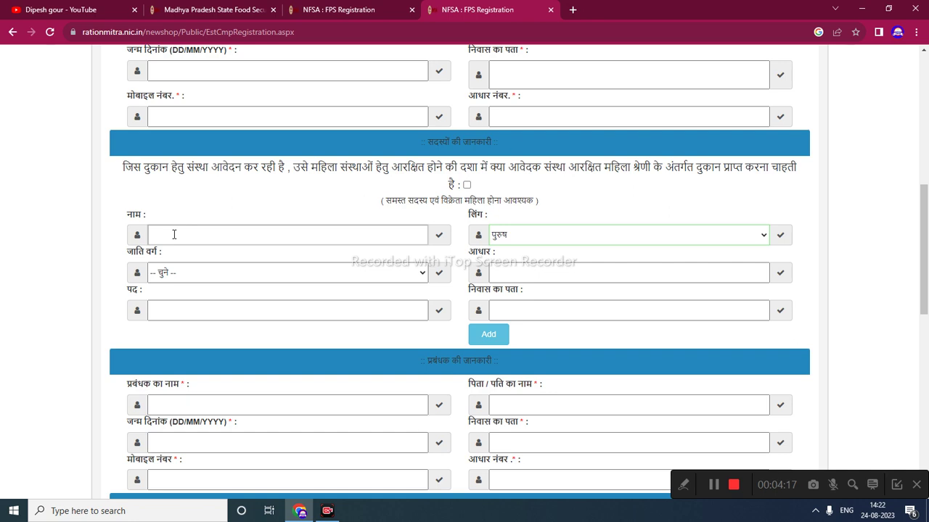
Step: Examine the manager, shop and godown, and bank details sections, including the shop ownership choices and the account number fields
scroll(174, 234, "up", 3)
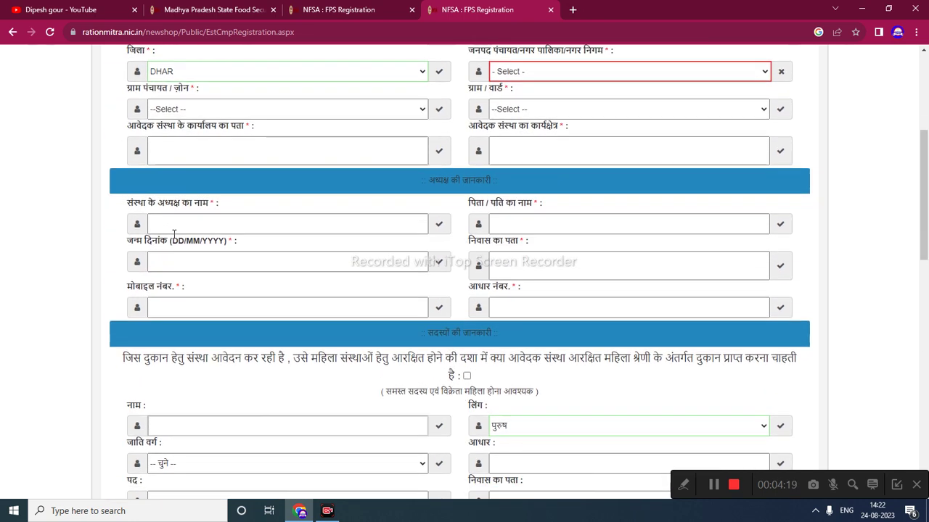
scroll(174, 234, "down", 4)
scroll(174, 236, "down", 1)
scroll(174, 238, "down", 1)
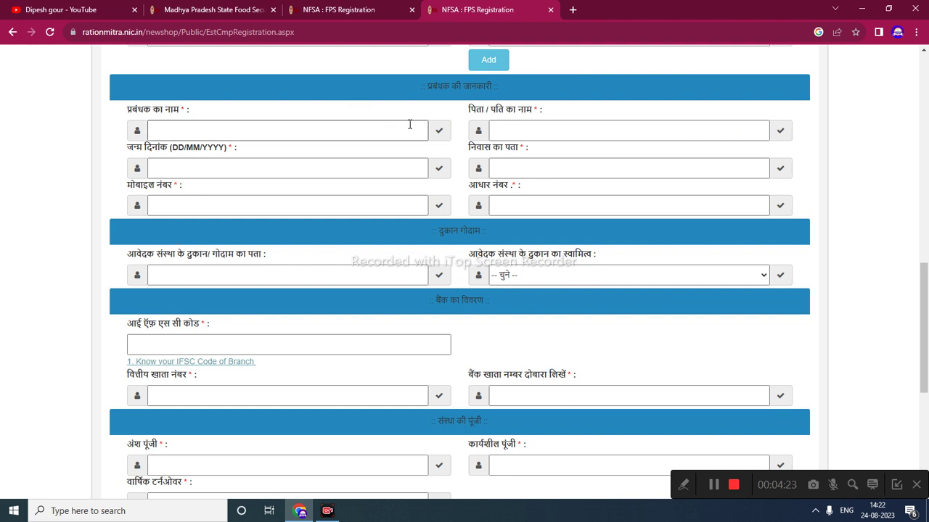
left_click(333, 132)
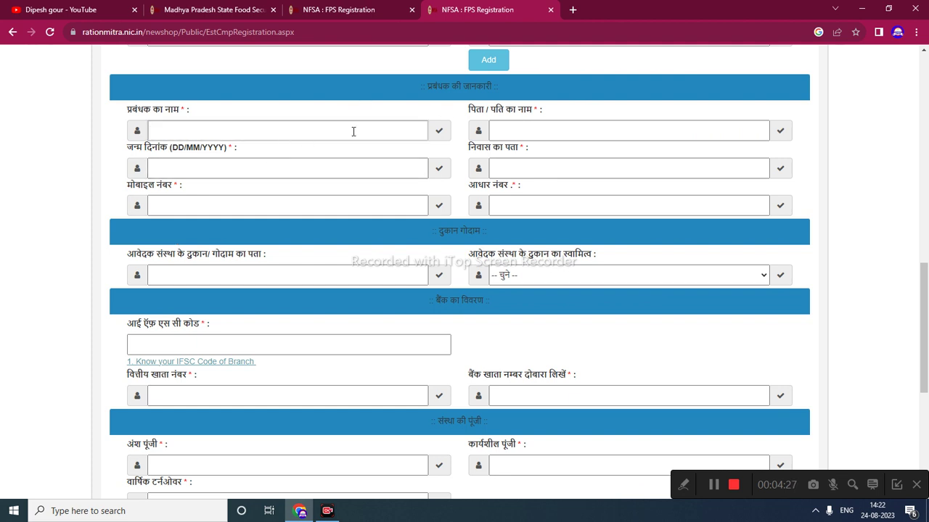
scroll(320, 174, "down", 2)
left_click(322, 174)
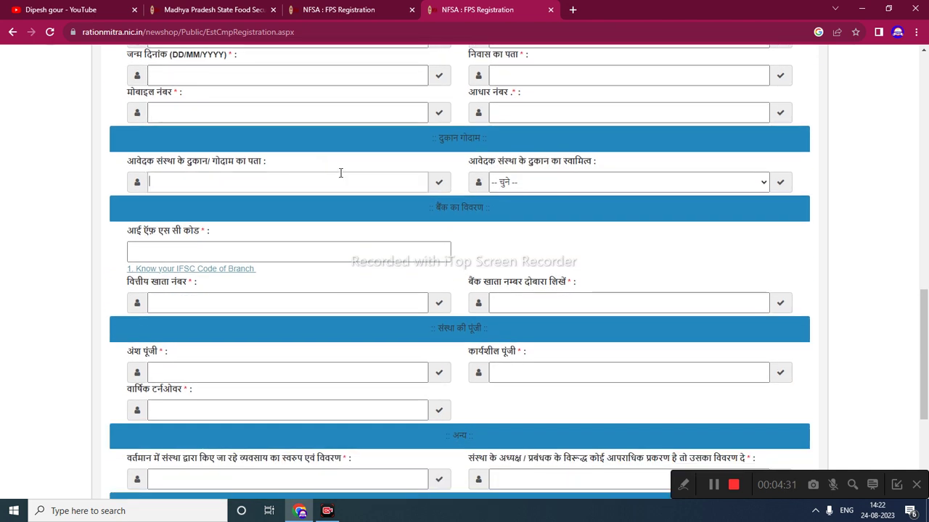
left_click(502, 184)
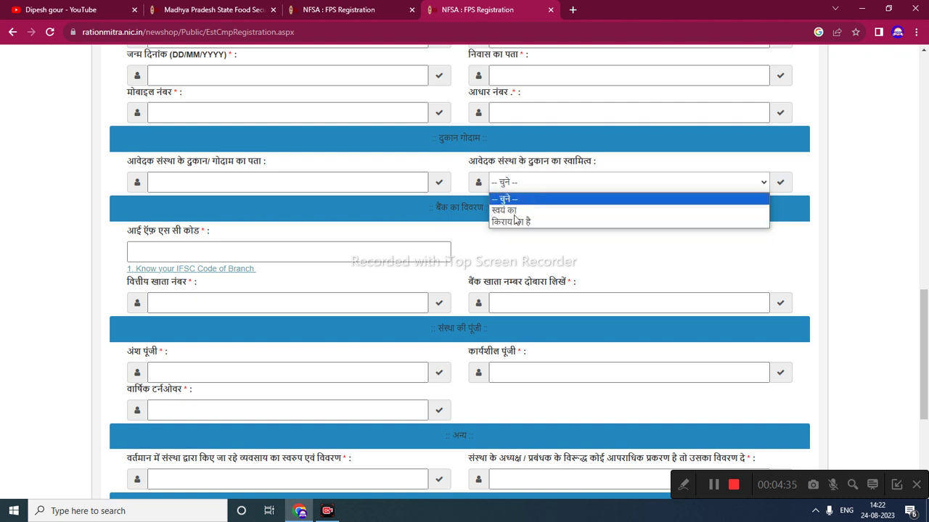
left_click(423, 228)
left_click(289, 299)
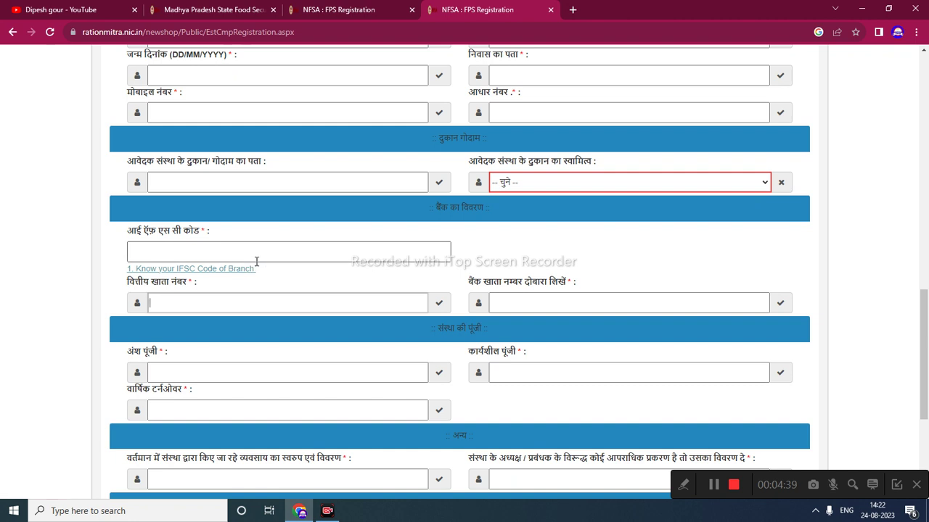
left_click(499, 294)
Step: Examine the capital, other details and target gram panchayat sections at the end of the form, including its district choices
scroll(499, 294, "down", 2)
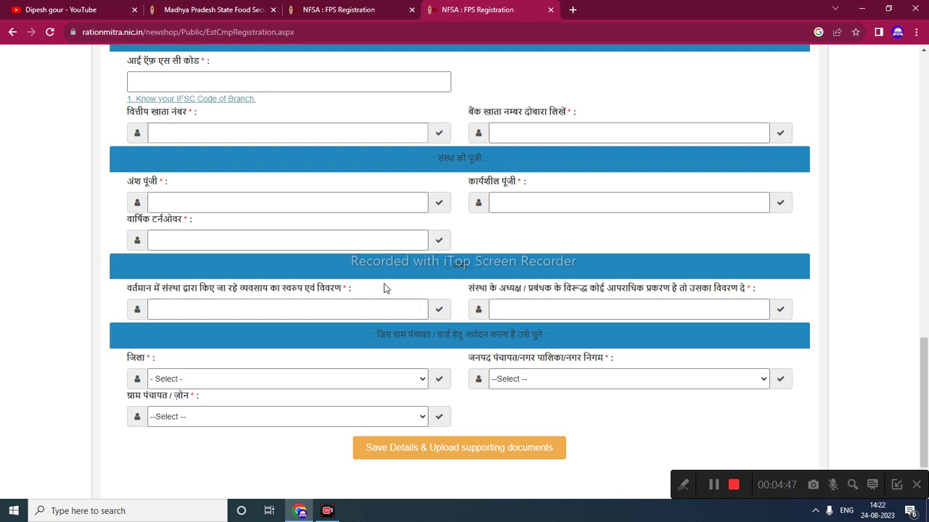
scroll(379, 270, "down", 1)
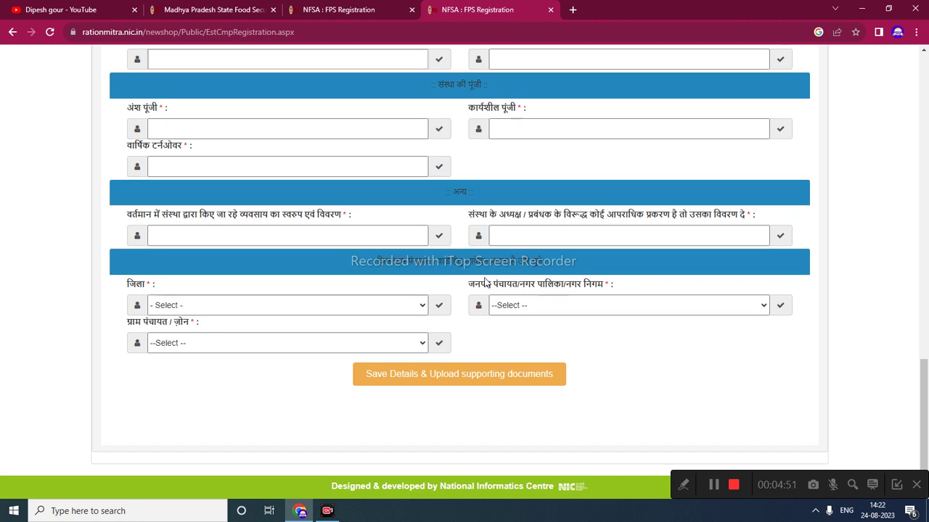
left_click(329, 308)
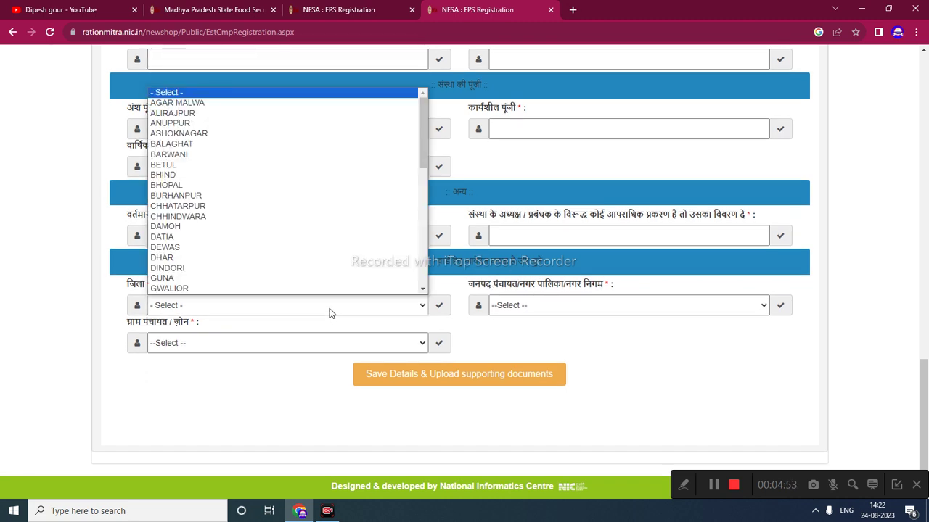
left_click(327, 265)
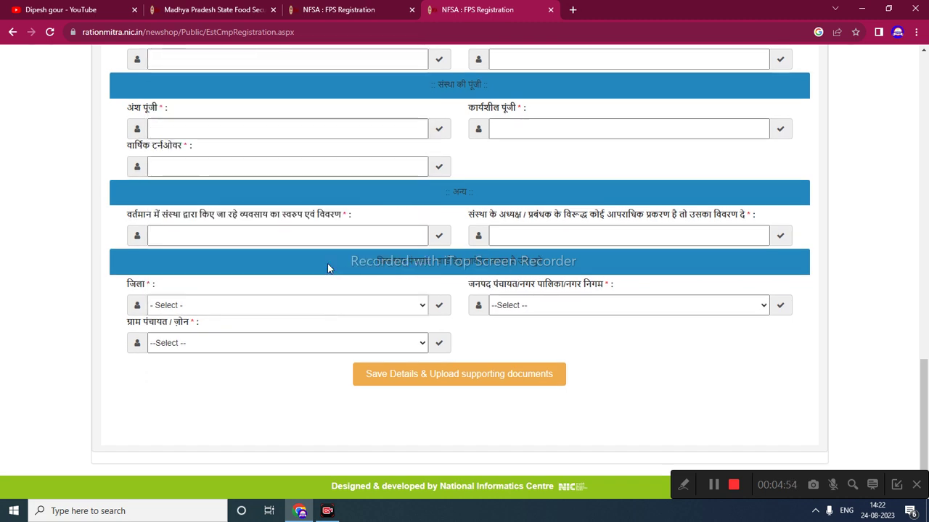
Step: Set the target district to DINDORI and the local body to Nagar Praishad, DINDORI in the final section of the form
left_click(533, 310)
left_click(519, 333)
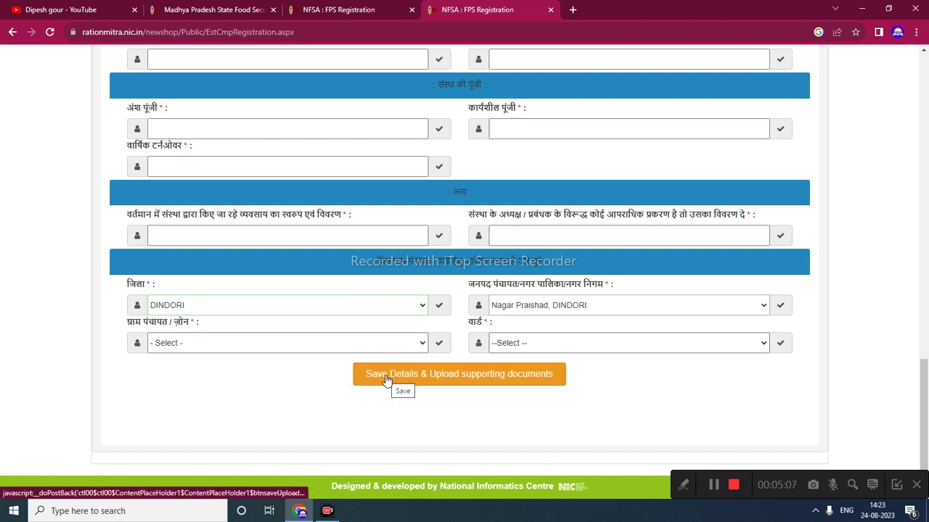
left_click(516, 391)
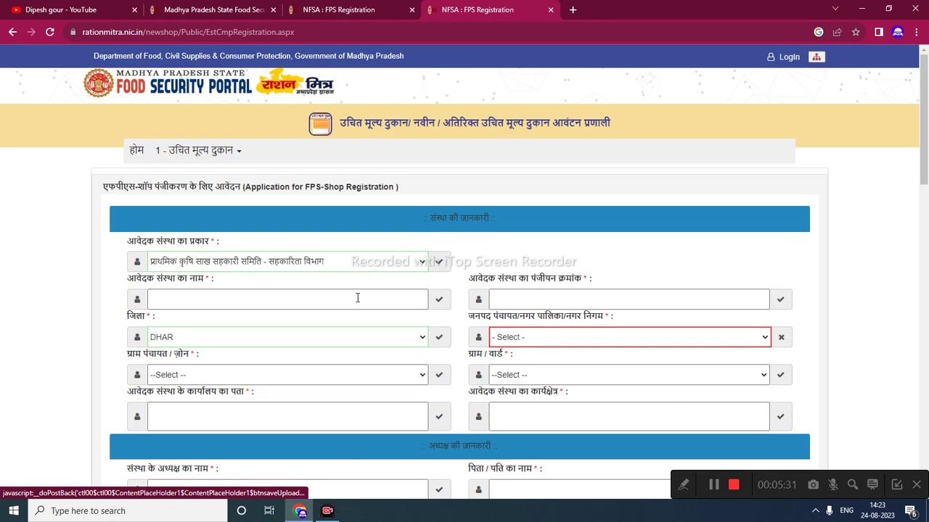
Step: Return to the portal's home page and open the application status tracking page for new shops
left_click(131, 153)
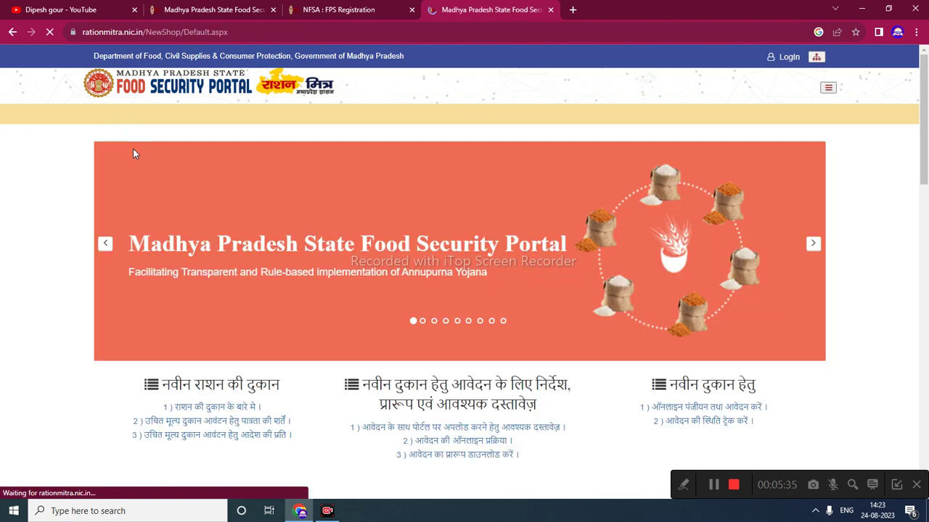
scroll(300, 251, "down", 2)
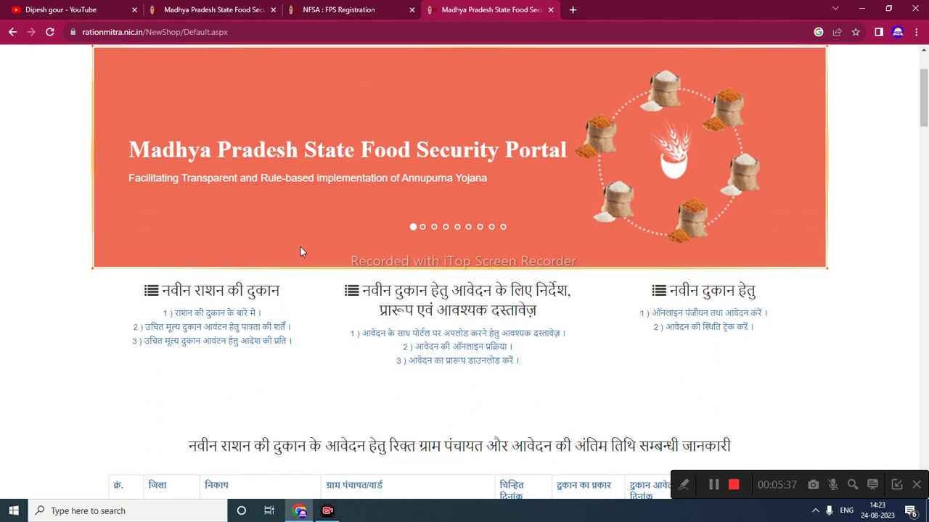
scroll(301, 252, "up", 1)
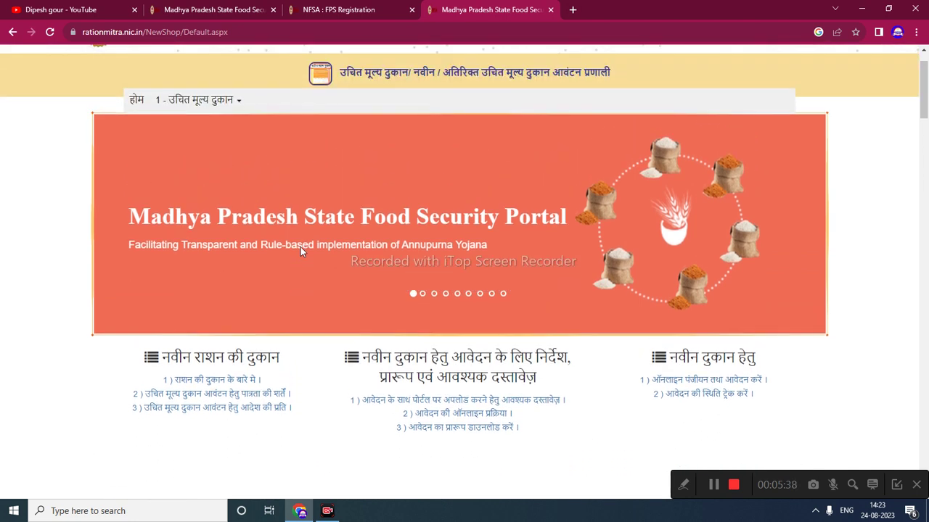
left_click(697, 399)
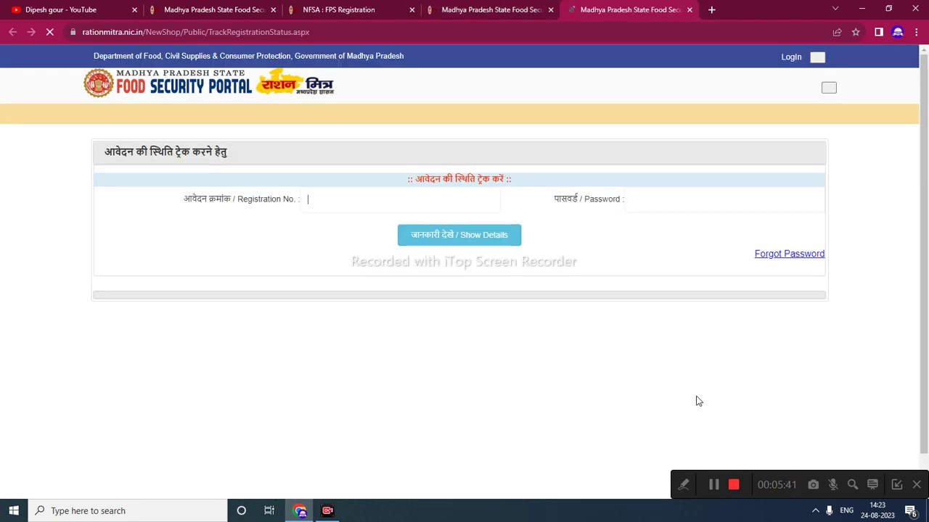
Step: Examine the registration number and password fields for tracking an application and open the Forgot Password form
left_click(383, 216)
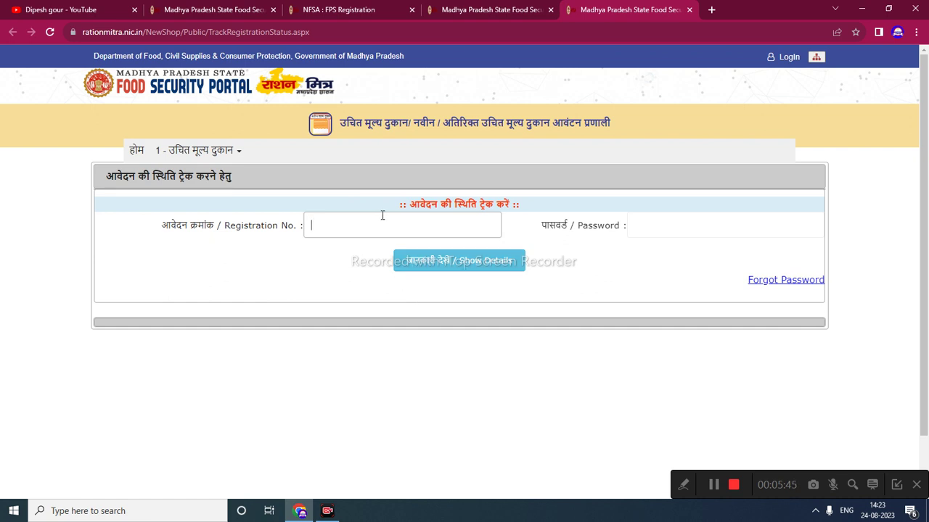
left_click(697, 229)
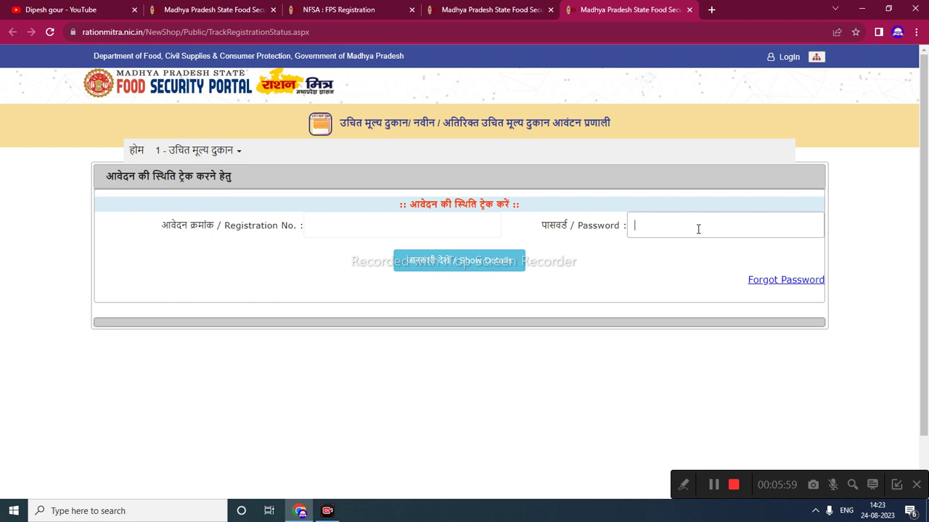
left_click(800, 290)
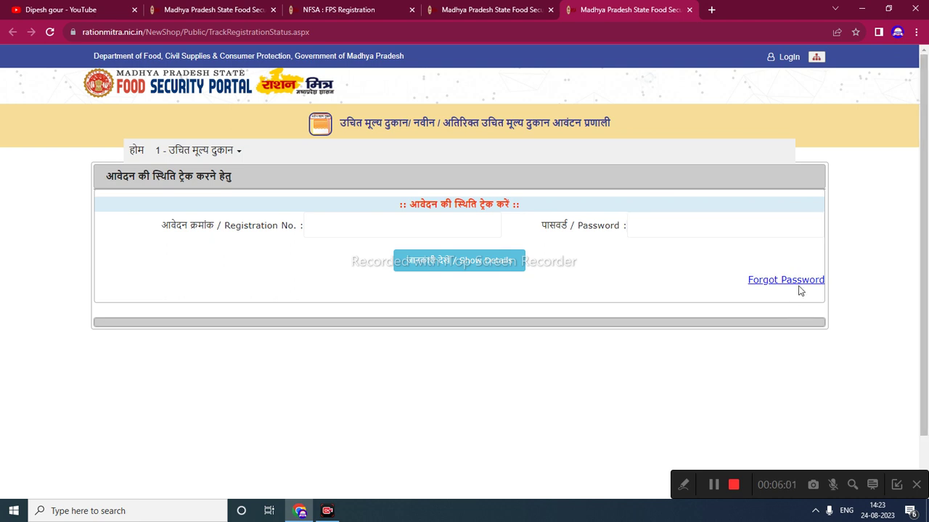
double_click(800, 290)
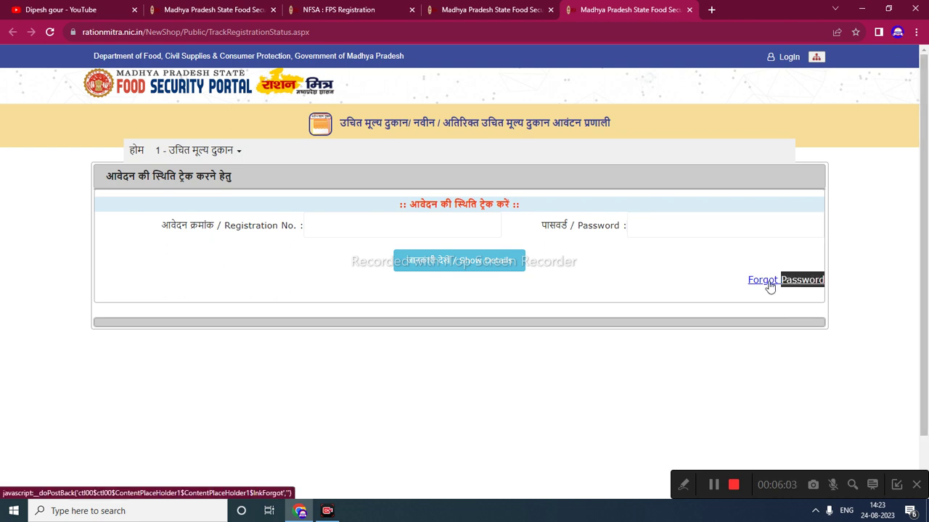
left_click(769, 283)
Step: Examine the registration number, application submit date and applicant DOB fields for password recovery, and switch to the open YouTube channel page
left_click(504, 196)
left_click(493, 235)
left_click(493, 234)
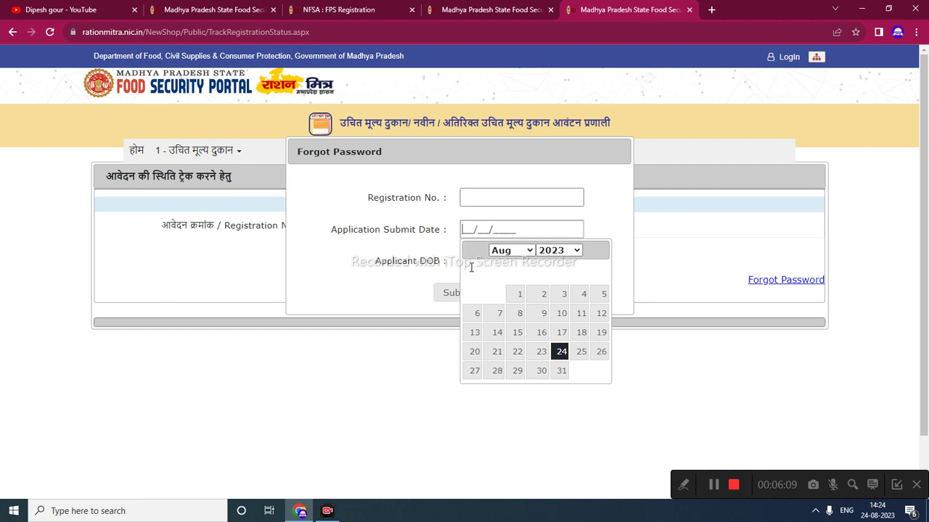
left_click(385, 278)
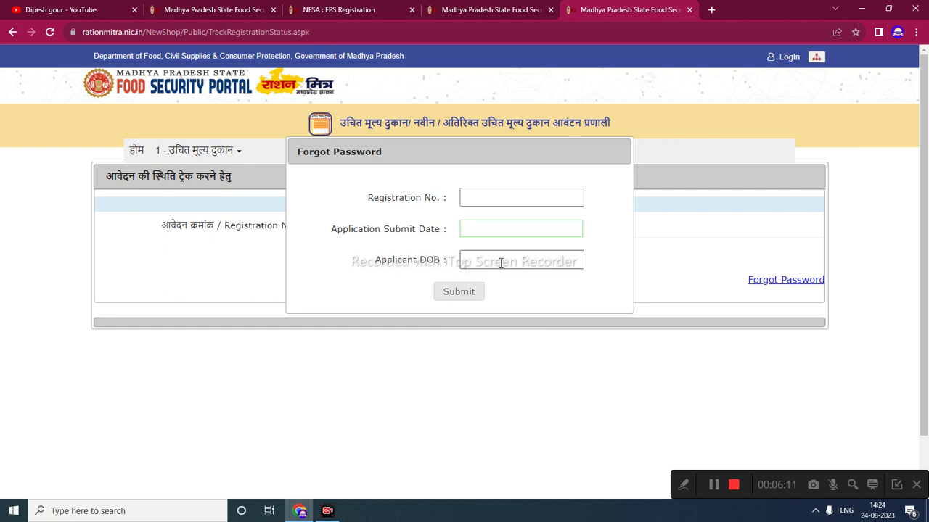
left_click(500, 263)
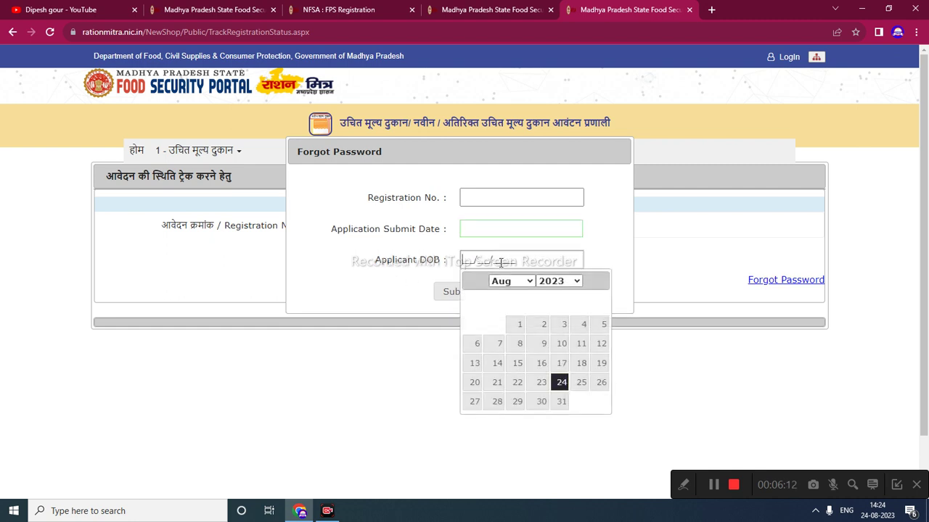
left_click(415, 307)
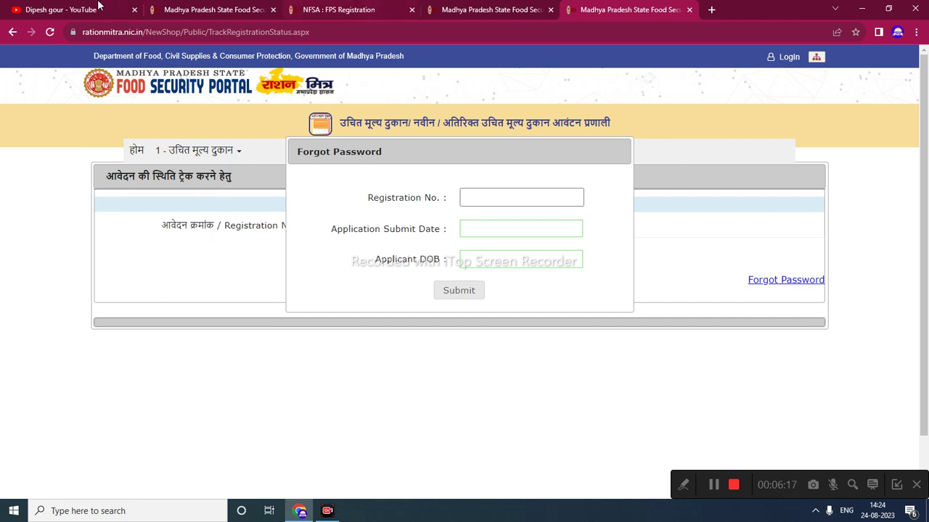
left_click(67, 8)
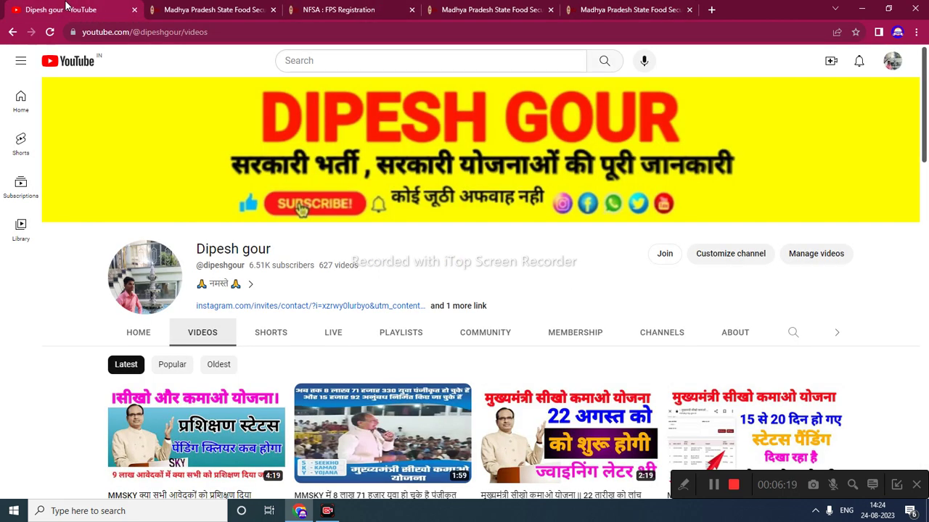